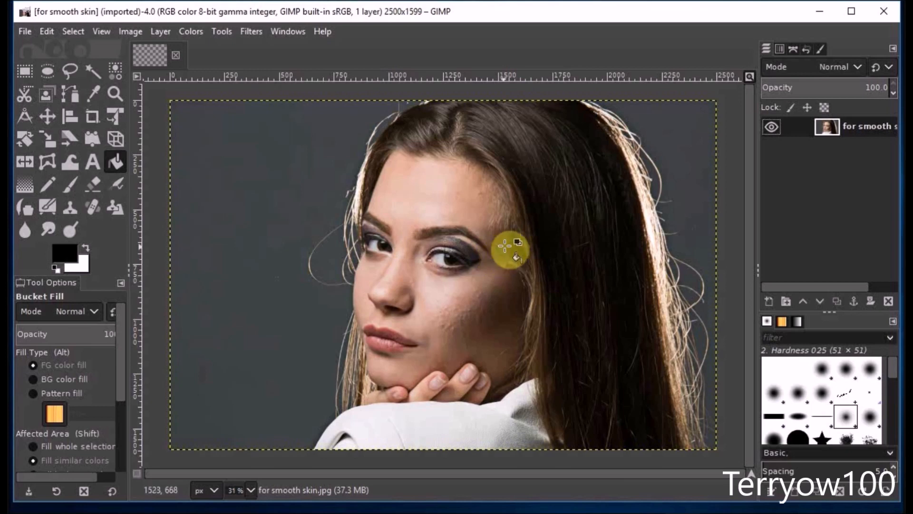
Add an alpha channel to the portrait layer and duplicate the layer.
right_click(808, 127)
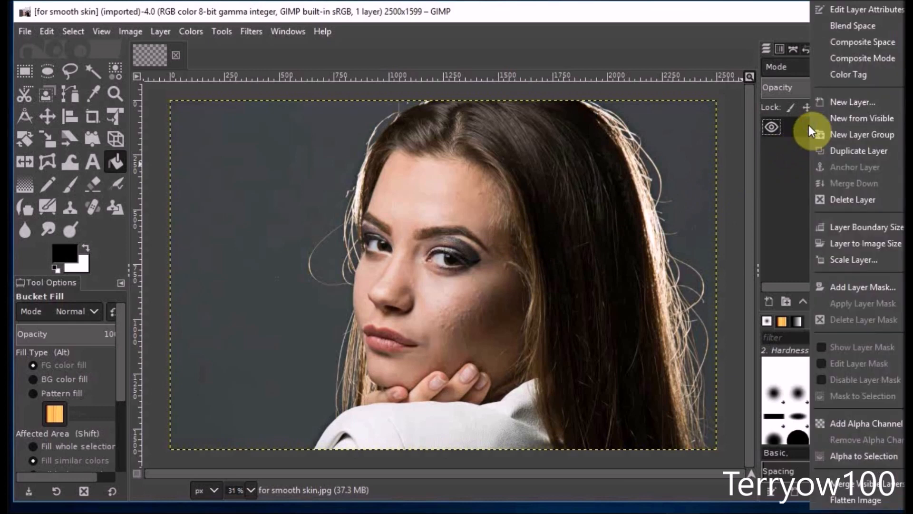
click(852, 424)
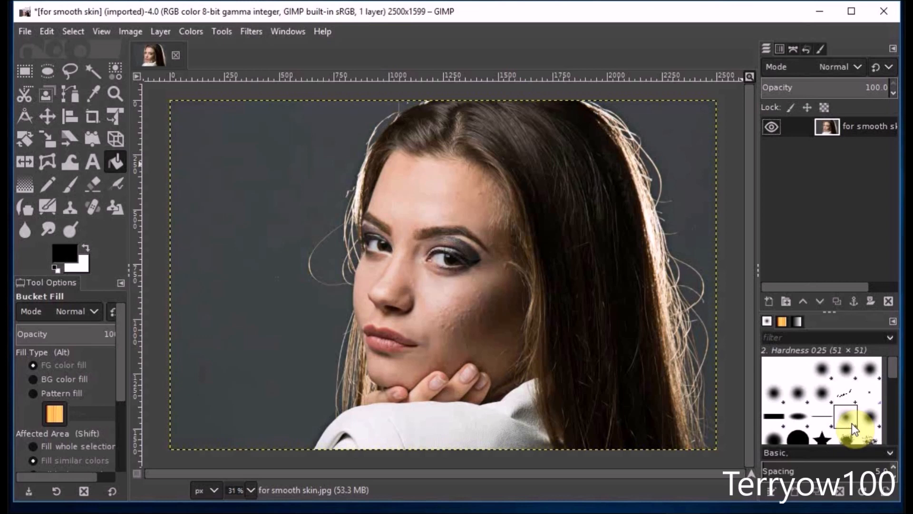
click(837, 301)
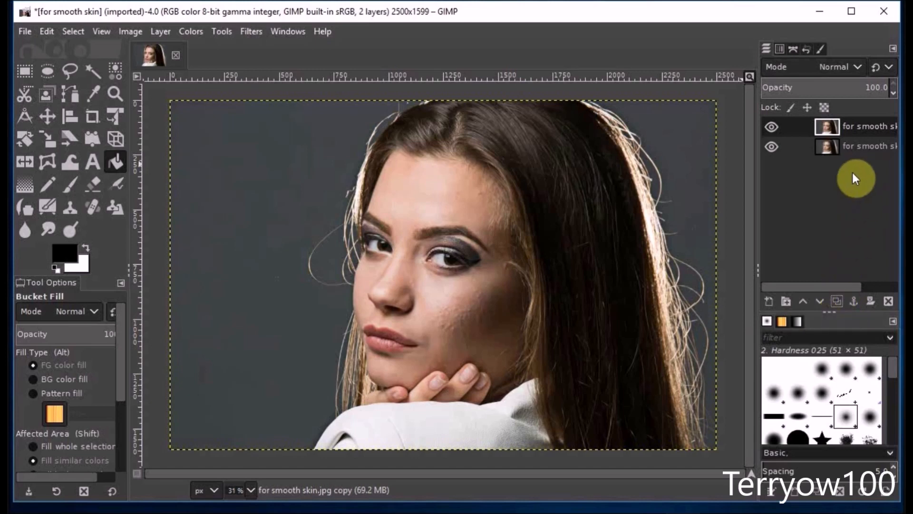
Rename the duplicated layer "blurred".
double_click(852, 127)
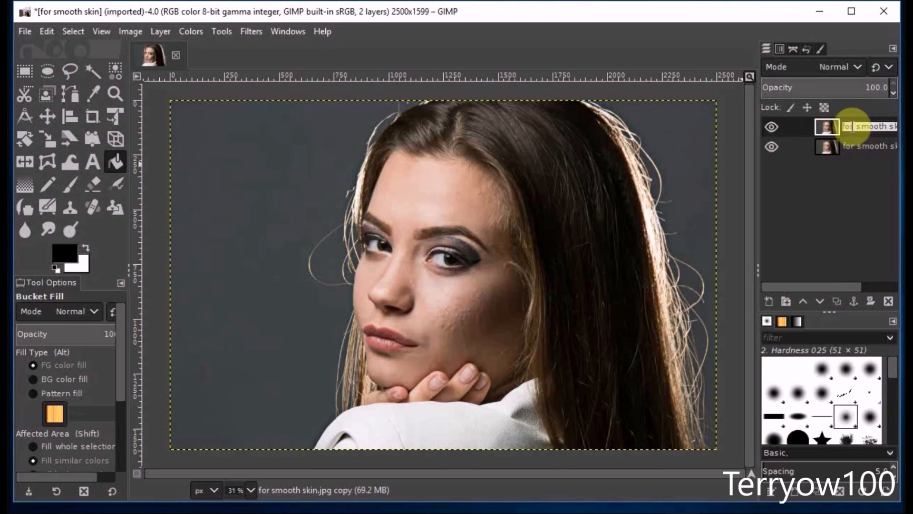
text(b)
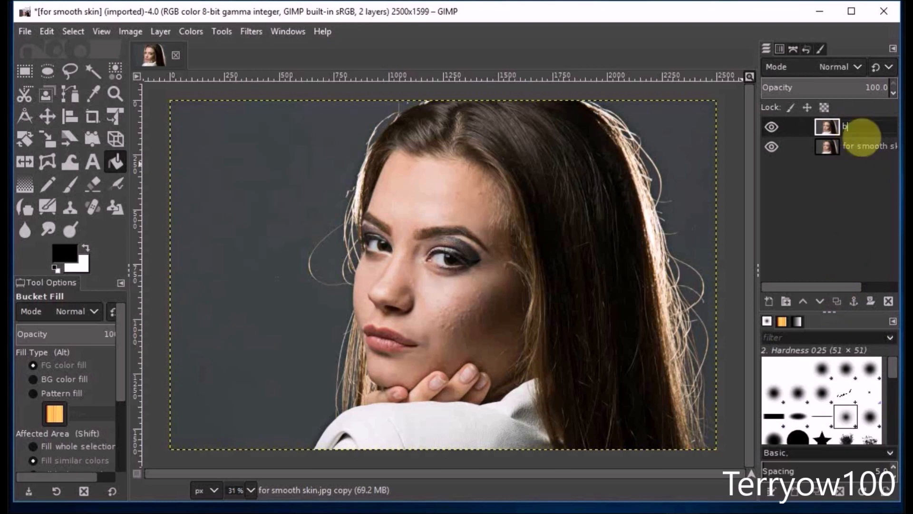
text(lurred)
Enable feathered edges for the Free Select tool, with the face enlarged in the view.
click(114, 95)
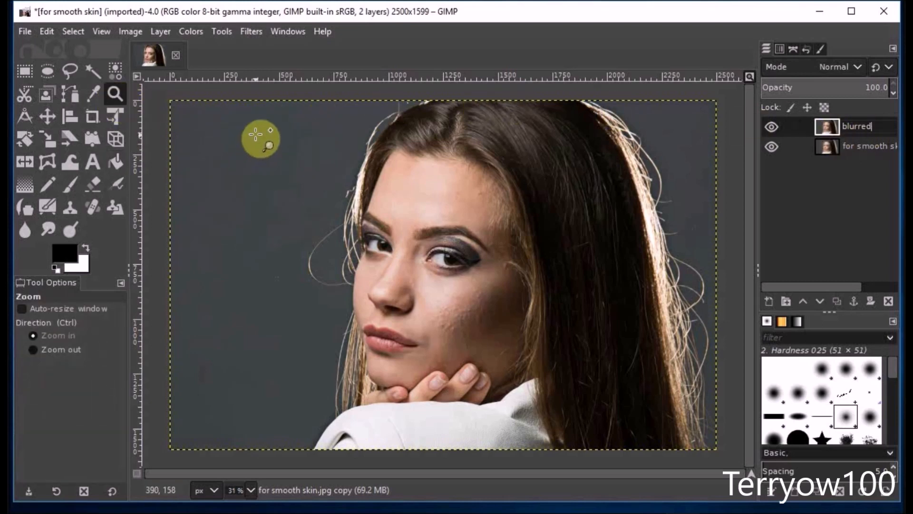
drag(256, 135, 628, 401)
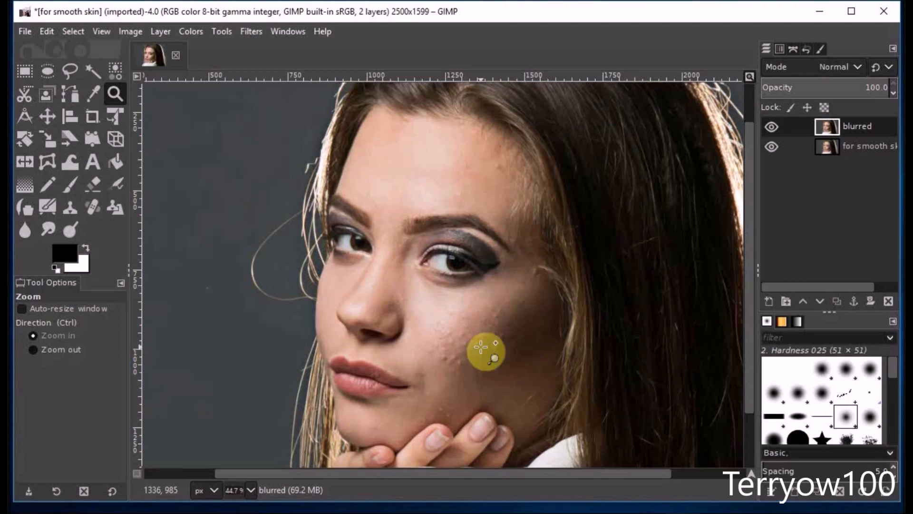
click(66, 69)
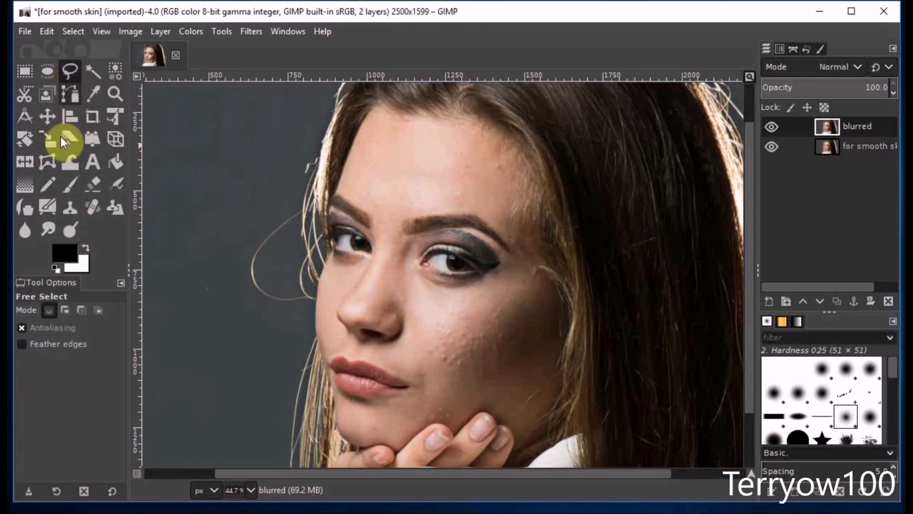
click(44, 343)
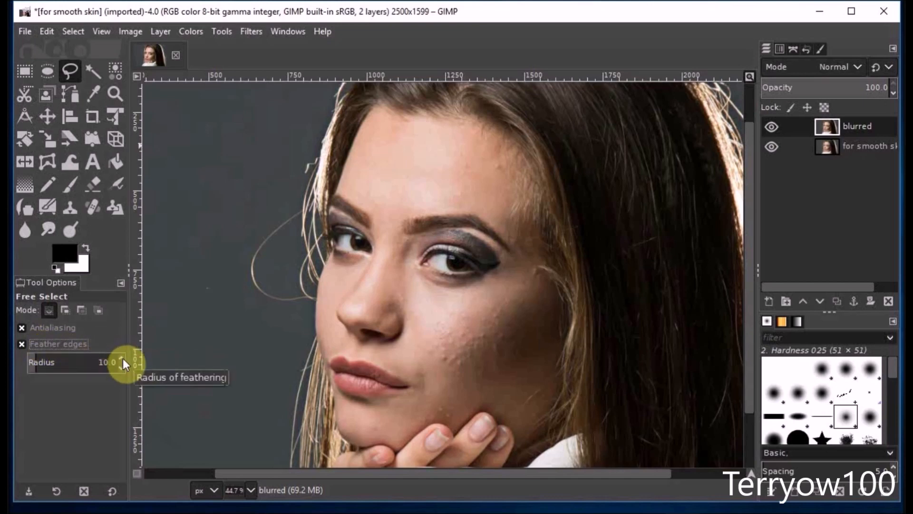
Outline the whole face from the hairline around the cheeks and chin as a closed freehand selection.
click(375, 101)
click(359, 129)
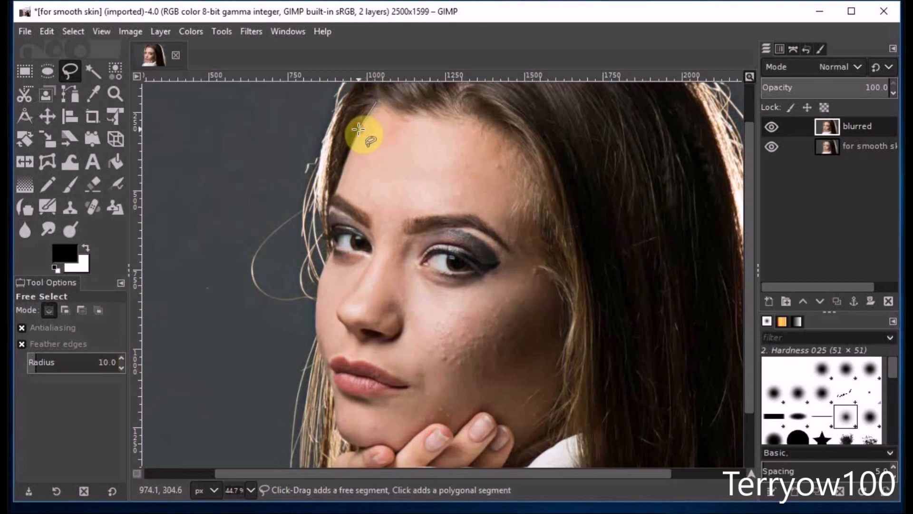
click(347, 155)
click(334, 192)
click(328, 208)
click(329, 235)
click(331, 248)
click(324, 269)
click(317, 294)
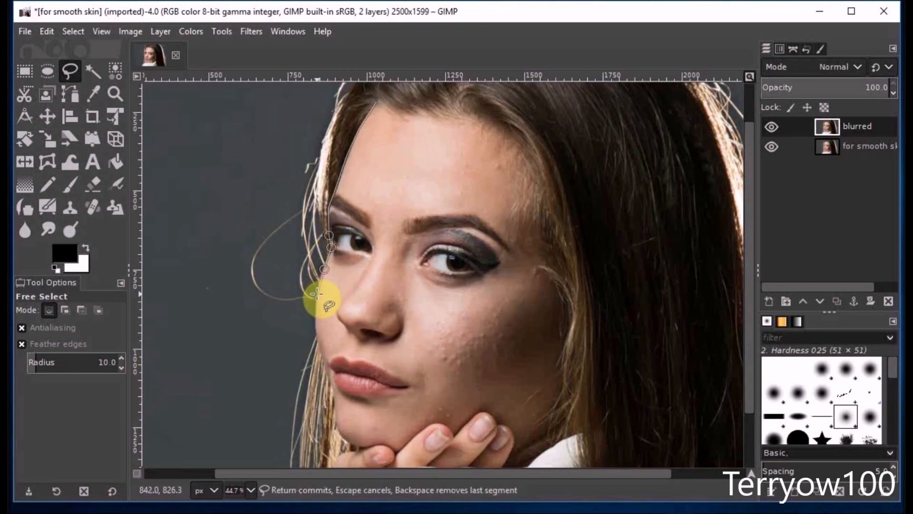
click(314, 325)
click(319, 353)
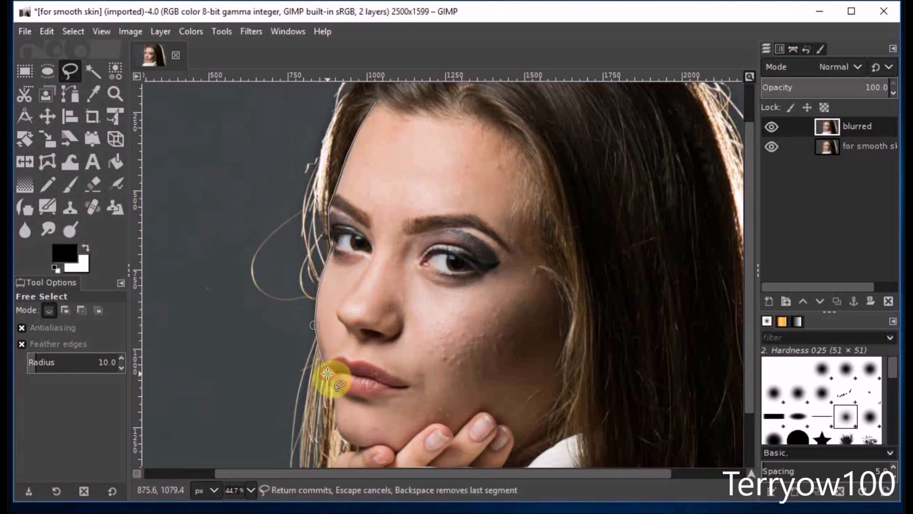
click(327, 374)
click(334, 405)
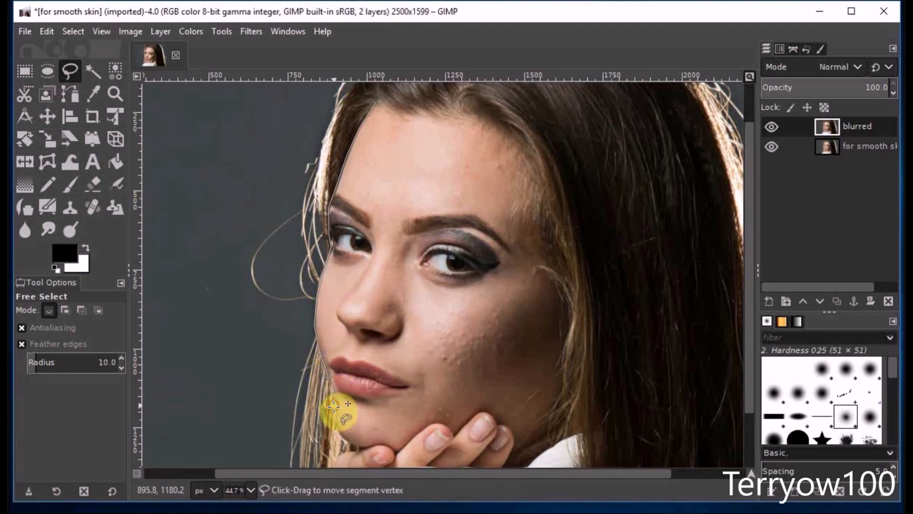
click(337, 427)
mouse_move(345, 443)
mouse_down()
mouse_move(377, 455)
mouse_move(514, 451)
mouse_move(565, 422)
mouse_move(573, 386)
mouse_up()
click(574, 375)
click(576, 306)
click(566, 241)
mouse_move(554, 196)
mouse_down()
mouse_move(524, 130)
mouse_move(475, 113)
mouse_up()
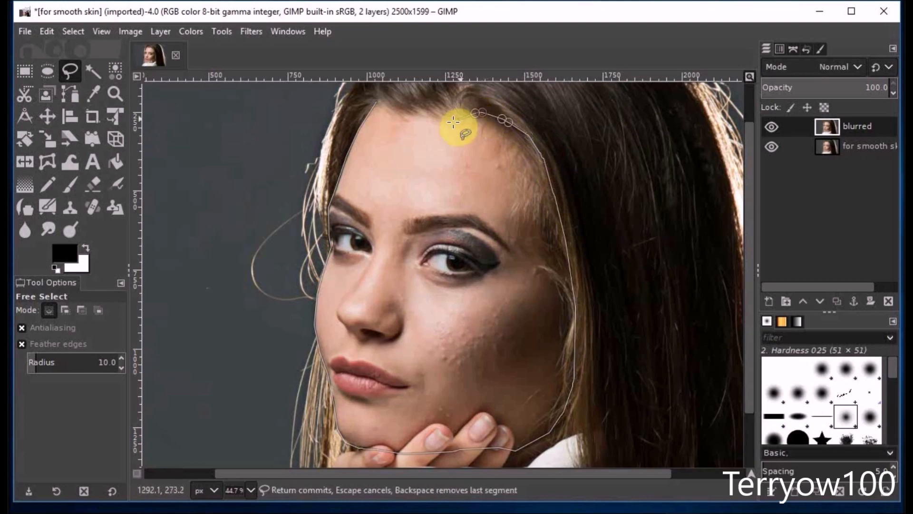
click(440, 113)
click(408, 112)
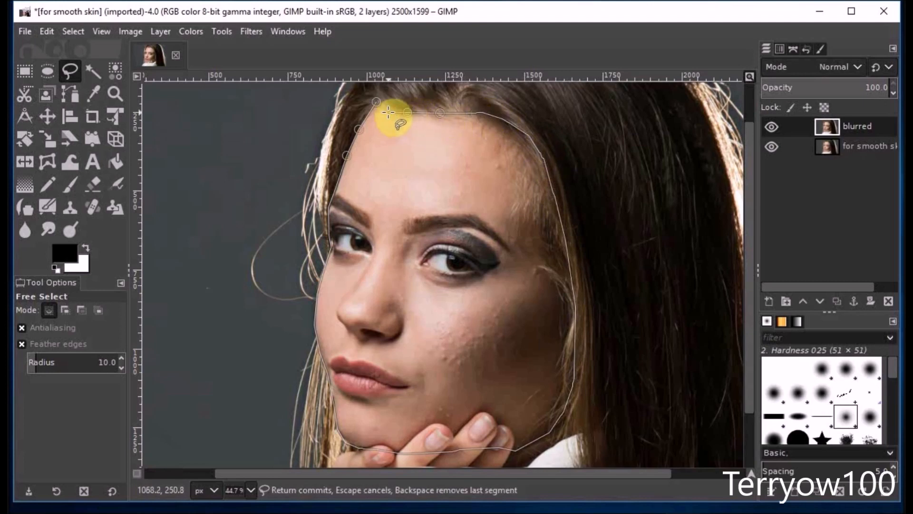
click(376, 102)
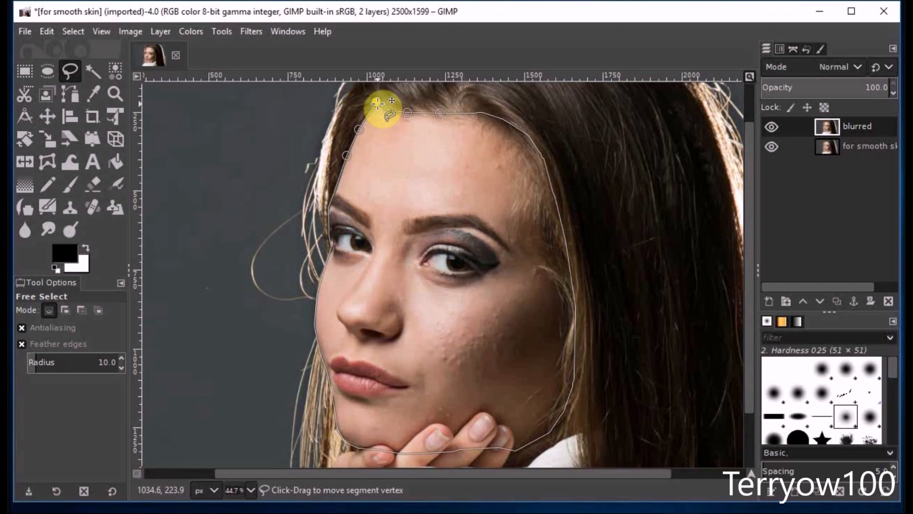
key(Return)
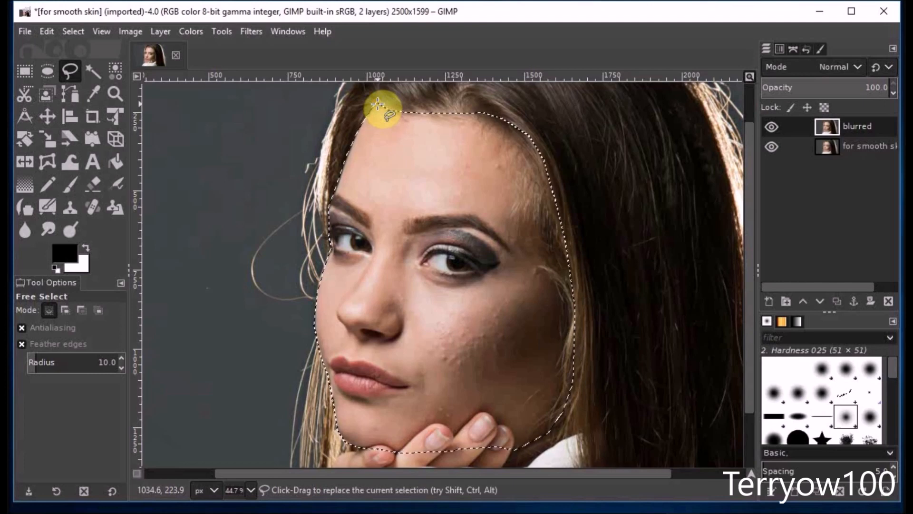
Apply a Gaussian Blur with Size X and Size Y of 2.50 to the selected face, and clear the selection.
click(251, 31)
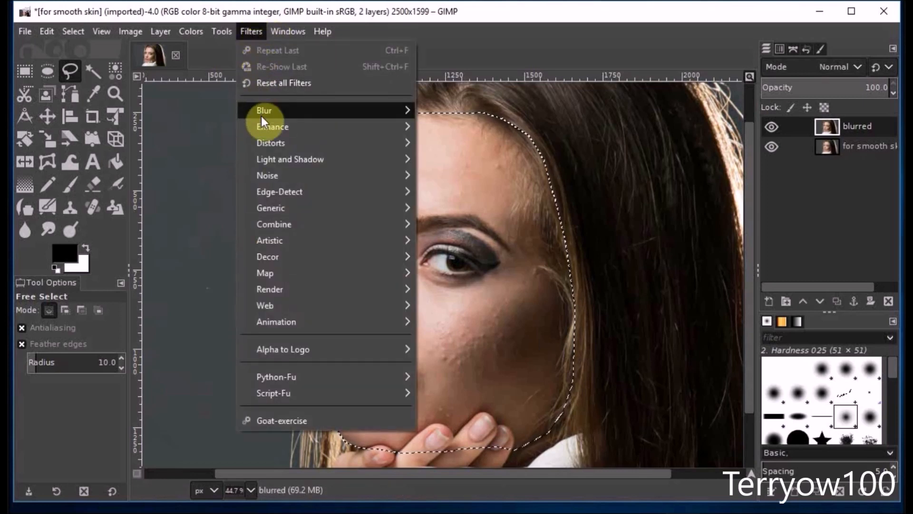
mouse_move(261, 116)
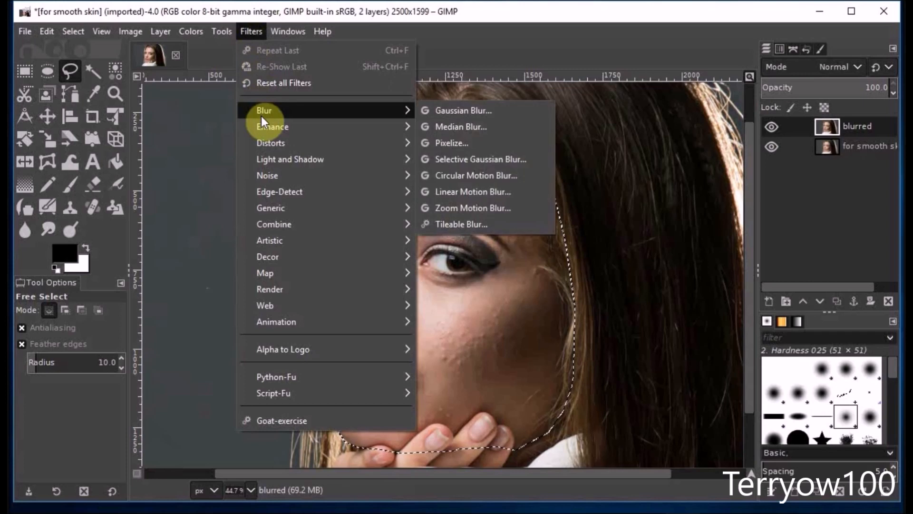
click(456, 110)
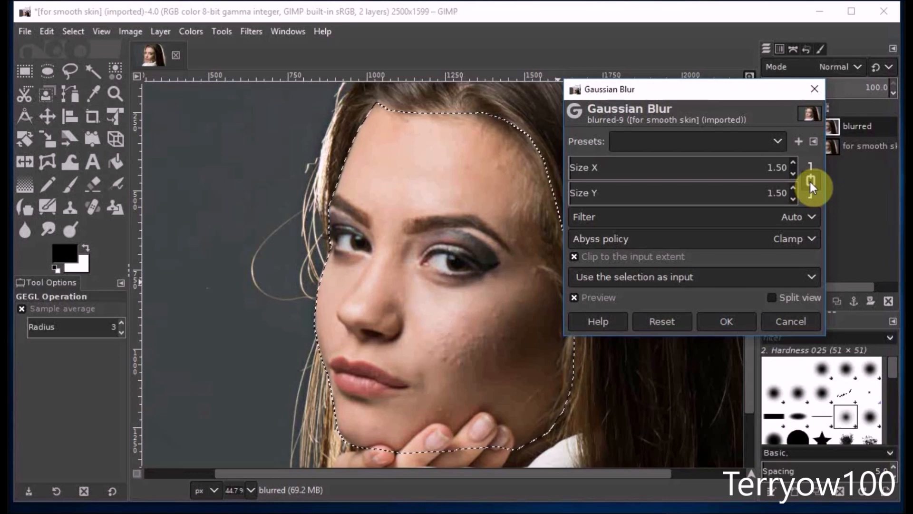
click(795, 164)
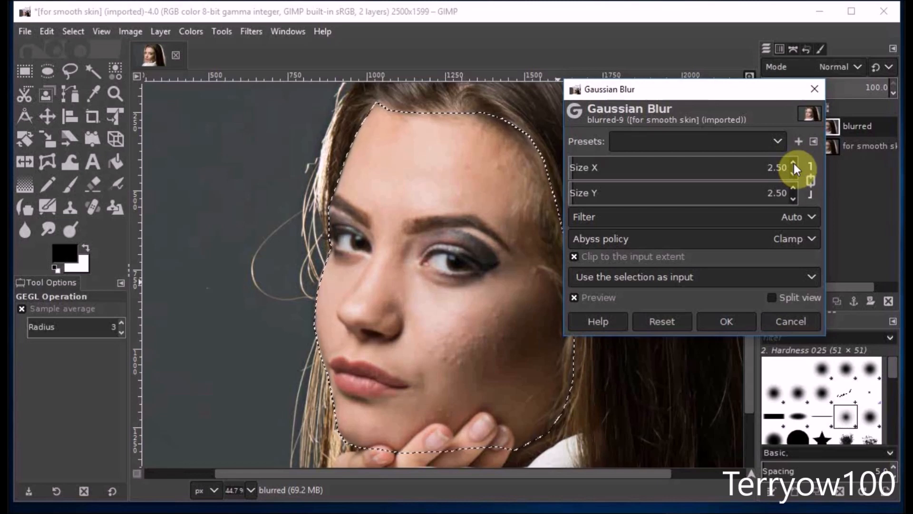
click(730, 323)
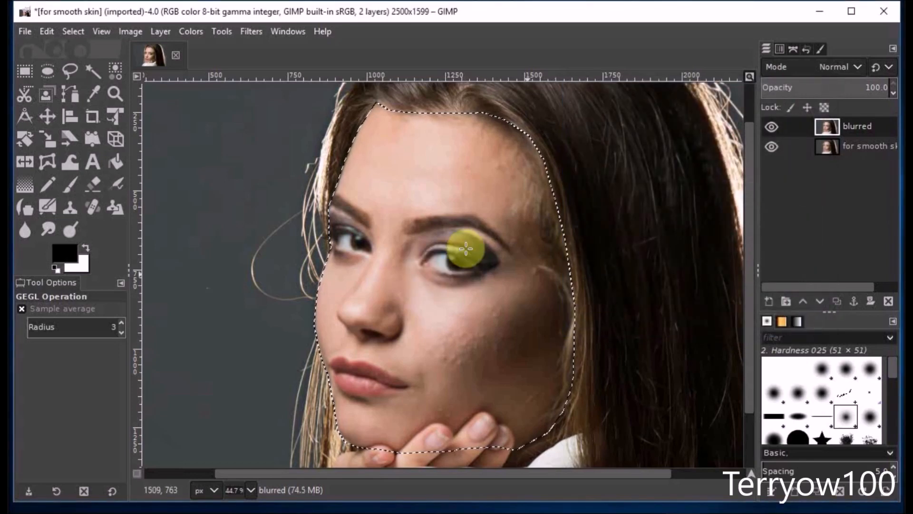
click(72, 32)
click(87, 67)
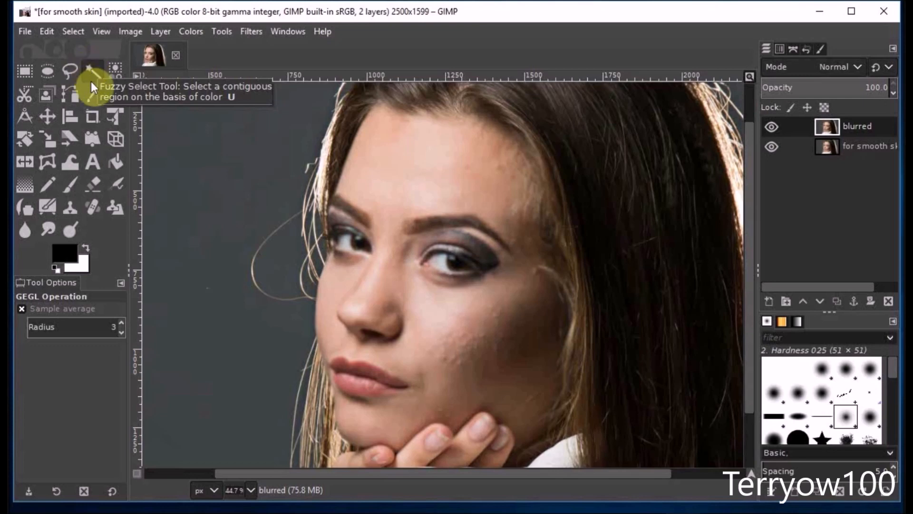
Erase the blurred layer over the eyebrows, eyes and hair strands beside the face with a size 51 eraser.
click(88, 181)
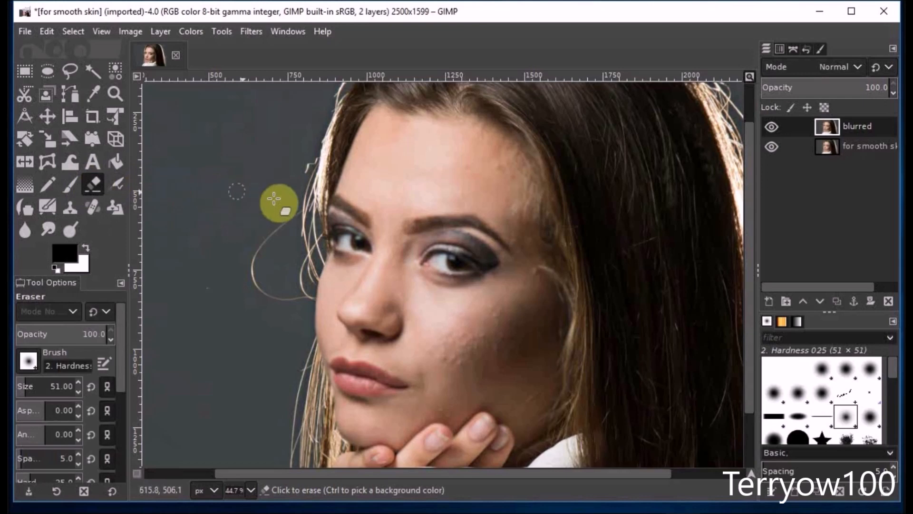
mouse_move(334, 200)
mouse_down()
mouse_move(365, 229)
mouse_move(337, 201)
mouse_move(371, 233)
mouse_move(334, 214)
mouse_move(349, 228)
mouse_up()
mouse_move(350, 234)
mouse_down()
mouse_move(362, 256)
mouse_move(331, 251)
mouse_move(373, 257)
mouse_move(369, 232)
mouse_move(356, 224)
mouse_move(353, 239)
mouse_move(351, 226)
mouse_move(342, 235)
mouse_move(353, 240)
mouse_move(357, 218)
mouse_move(332, 216)
mouse_move(332, 242)
mouse_move(356, 248)
mouse_move(361, 237)
mouse_move(366, 245)
mouse_move(366, 256)
mouse_move(341, 259)
mouse_move(404, 250)
mouse_move(430, 222)
mouse_move(491, 243)
mouse_move(465, 225)
mouse_move(483, 223)
mouse_move(509, 251)
mouse_move(446, 221)
mouse_move(484, 238)
mouse_move(501, 262)
mouse_move(449, 236)
mouse_move(498, 268)
mouse_move(434, 251)
mouse_move(489, 260)
mouse_move(474, 274)
mouse_move(423, 260)
mouse_move(482, 274)
mouse_move(434, 278)
mouse_move(419, 263)
mouse_move(477, 273)
mouse_move(422, 255)
mouse_move(478, 252)
mouse_move(422, 246)
mouse_move(493, 238)
mouse_move(406, 239)
mouse_move(466, 237)
mouse_move(504, 261)
mouse_move(477, 236)
mouse_move(514, 261)
mouse_move(502, 273)
mouse_move(459, 277)
mouse_move(418, 255)
mouse_move(507, 261)
mouse_move(461, 286)
mouse_move(416, 265)
mouse_move(485, 245)
mouse_move(431, 254)
mouse_move(410, 269)
mouse_up()
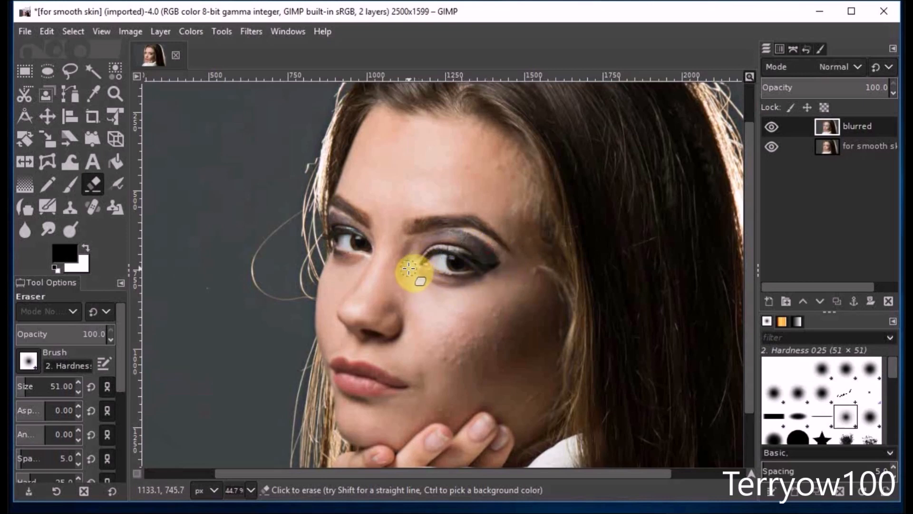
mouse_move(409, 268)
mouse_down()
mouse_move(351, 249)
mouse_move(377, 249)
mouse_move(343, 297)
mouse_move(383, 257)
mouse_move(338, 315)
mouse_move(372, 331)
mouse_move(358, 338)
mouse_move(397, 342)
mouse_move(414, 328)
mouse_move(337, 365)
mouse_move(408, 382)
mouse_move(343, 382)
mouse_move(405, 386)
mouse_move(351, 392)
mouse_move(381, 392)
mouse_move(342, 375)
mouse_move(337, 384)
mouse_move(373, 393)
mouse_move(361, 381)
mouse_move(389, 382)
mouse_move(292, 432)
mouse_move(377, 462)
mouse_move(379, 445)
mouse_move(361, 454)
mouse_move(408, 461)
mouse_move(445, 431)
mouse_move(414, 463)
mouse_move(416, 446)
mouse_move(482, 418)
mouse_move(465, 449)
mouse_move(490, 423)
mouse_move(475, 444)
mouse_move(496, 430)
mouse_move(486, 458)
mouse_move(509, 438)
mouse_move(504, 464)
mouse_move(358, 470)
mouse_move(338, 454)
mouse_move(343, 442)
mouse_move(539, 417)
mouse_move(588, 375)
mouse_move(572, 361)
mouse_move(528, 415)
mouse_move(558, 390)
mouse_move(537, 415)
mouse_move(556, 430)
mouse_move(578, 324)
mouse_move(564, 369)
mouse_move(579, 343)
mouse_move(562, 436)
mouse_move(569, 418)
mouse_move(526, 466)
mouse_move(549, 422)
mouse_move(521, 456)
mouse_move(541, 452)
mouse_move(547, 249)
mouse_move(575, 310)
mouse_move(578, 289)
mouse_move(557, 305)
mouse_move(569, 352)
mouse_move(542, 190)
mouse_move(542, 229)
mouse_move(552, 204)
mouse_move(552, 232)
mouse_move(529, 179)
mouse_move(515, 219)
mouse_move(530, 206)
mouse_move(542, 249)
mouse_move(577, 212)
mouse_move(493, 119)
mouse_move(551, 174)
mouse_move(577, 250)
mouse_up()
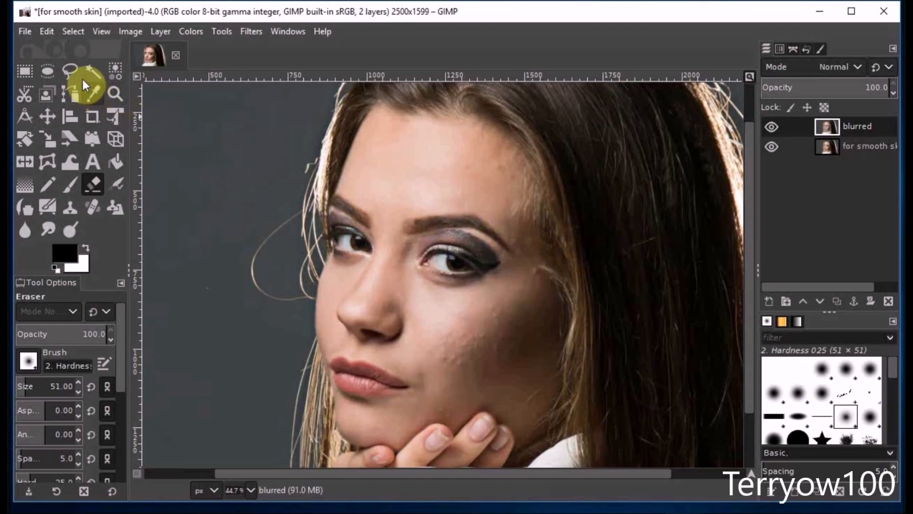
Outline the blemished cheek between the eye, hair, fingers and mouth as a closed feathered freehand selection.
click(73, 69)
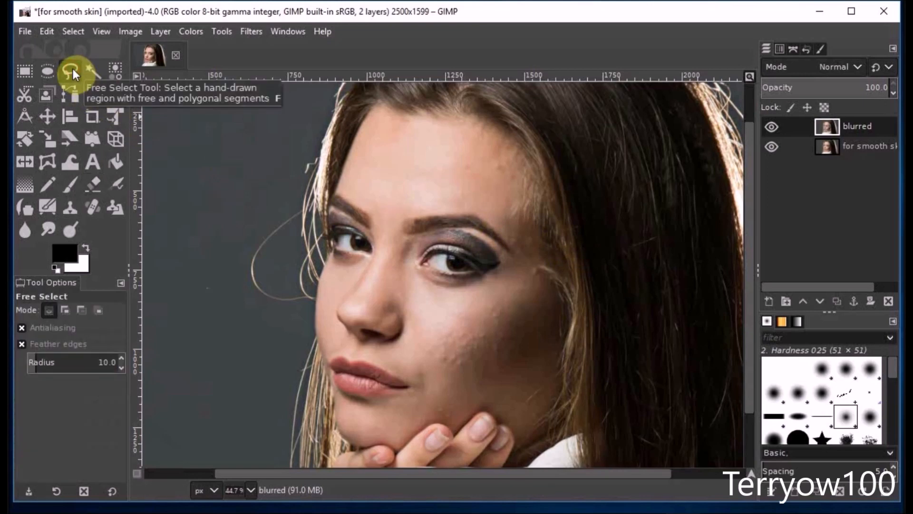
click(428, 307)
click(465, 300)
click(490, 293)
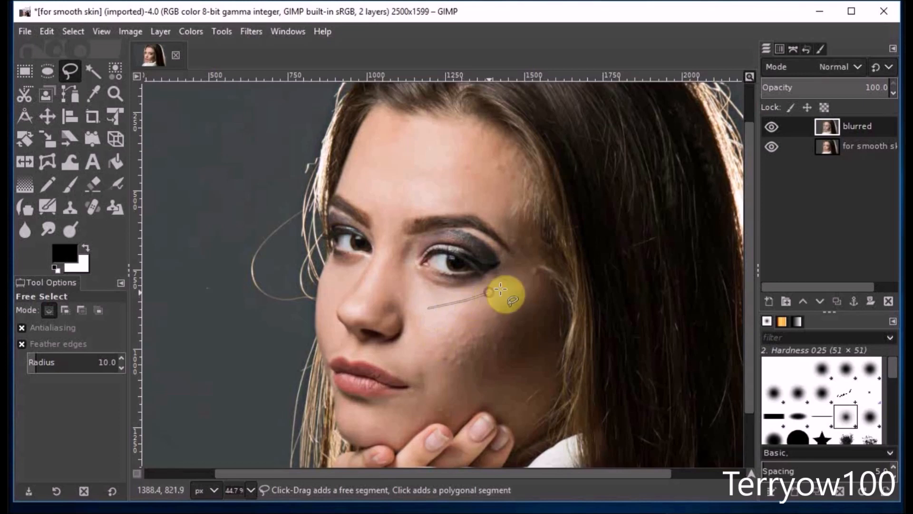
click(512, 281)
click(530, 267)
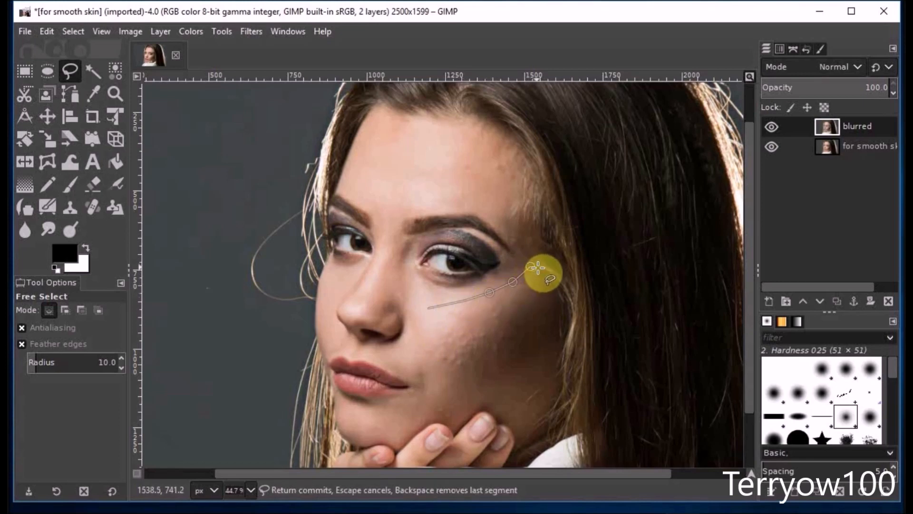
click(538, 268)
click(549, 316)
click(553, 323)
click(558, 348)
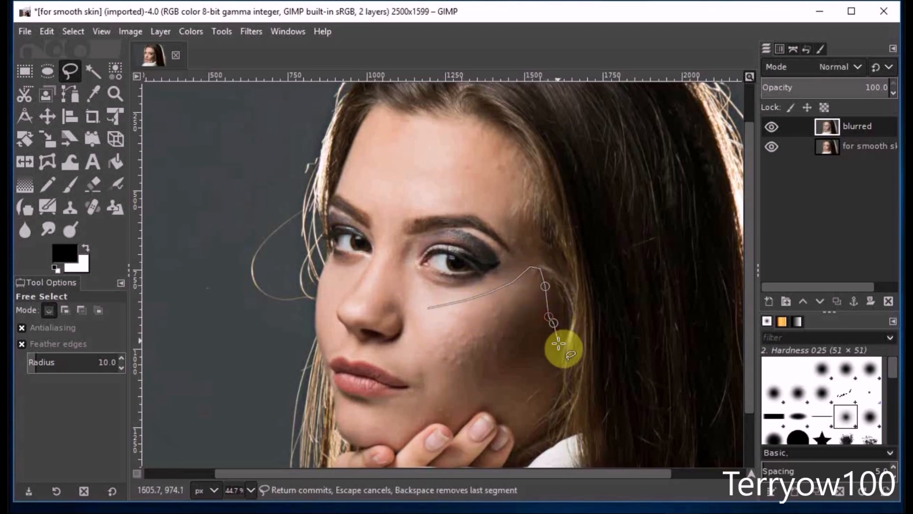
click(539, 370)
click(518, 388)
click(516, 393)
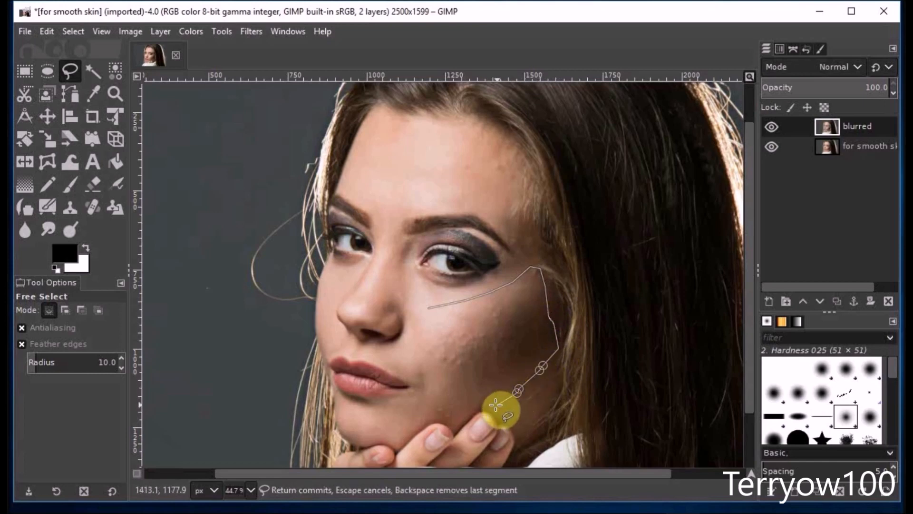
click(487, 404)
click(462, 420)
click(448, 420)
click(436, 421)
click(423, 421)
click(409, 421)
click(421, 397)
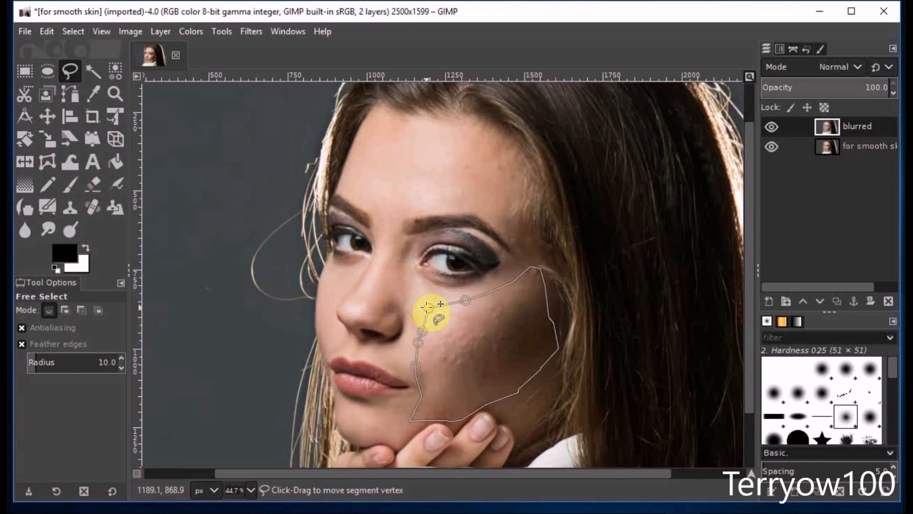
key(Return)
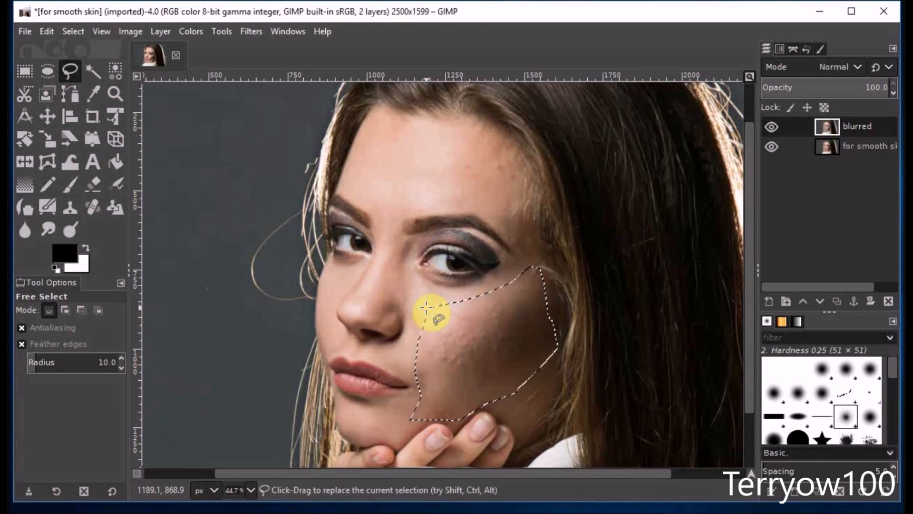
Apply a Gaussian Blur with Size X and Size Y of 7.50 to the selected cheek, and clear the selection.
click(251, 33)
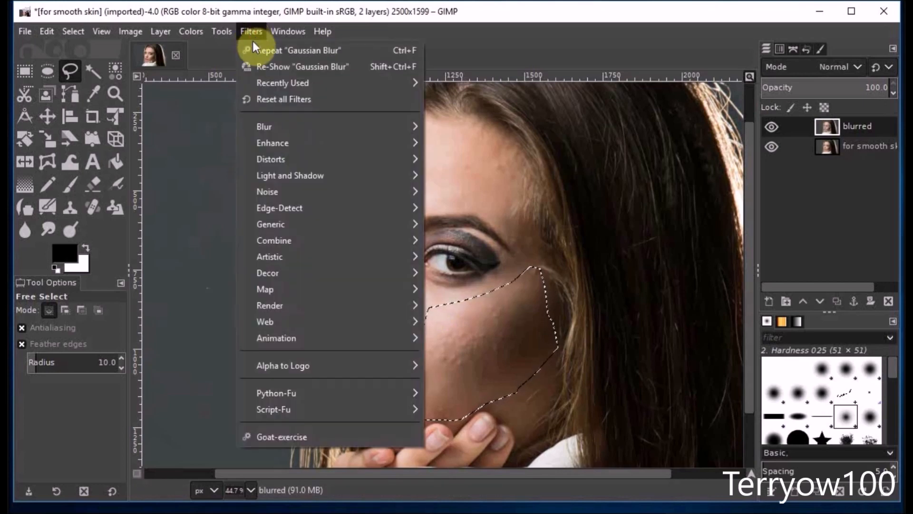
click(266, 66)
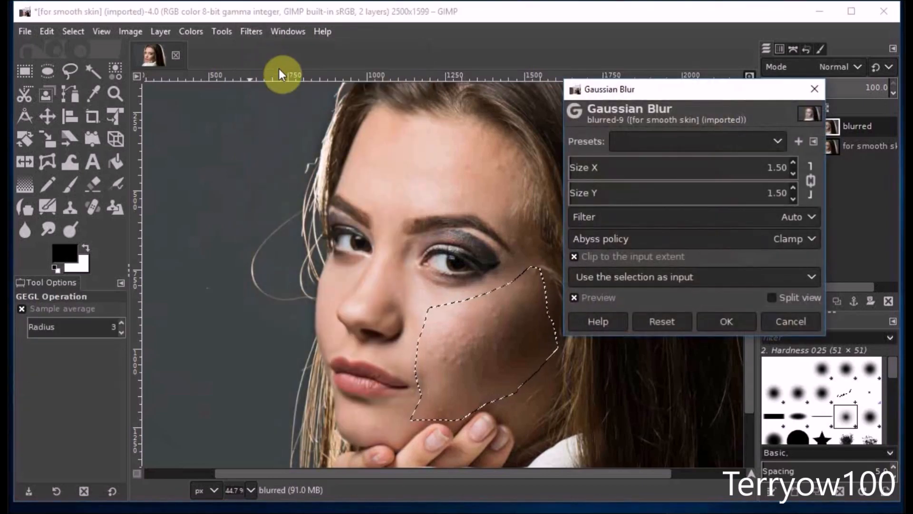
click(793, 162)
click(794, 163)
click(794, 163)
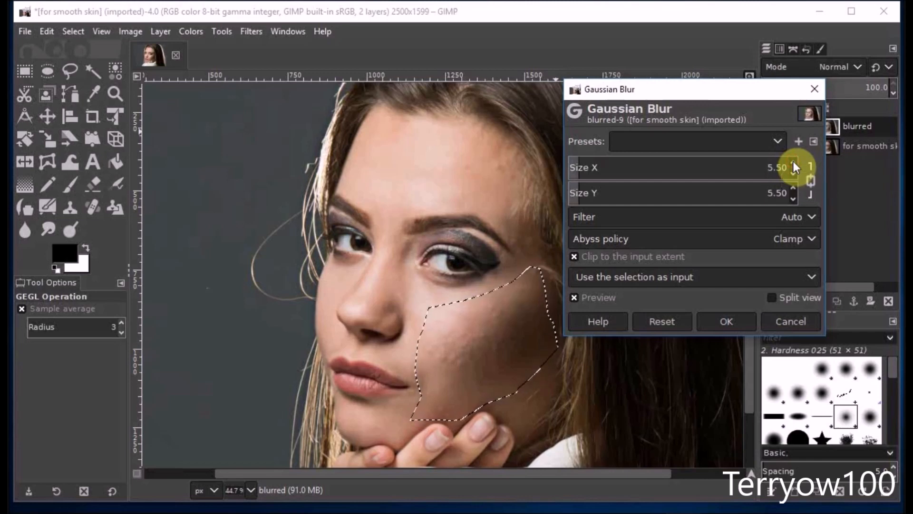
click(793, 162)
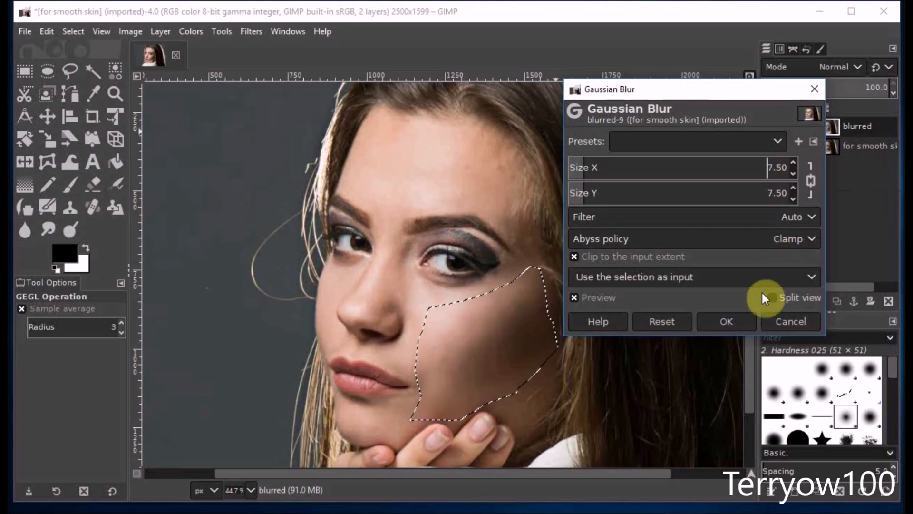
click(743, 321)
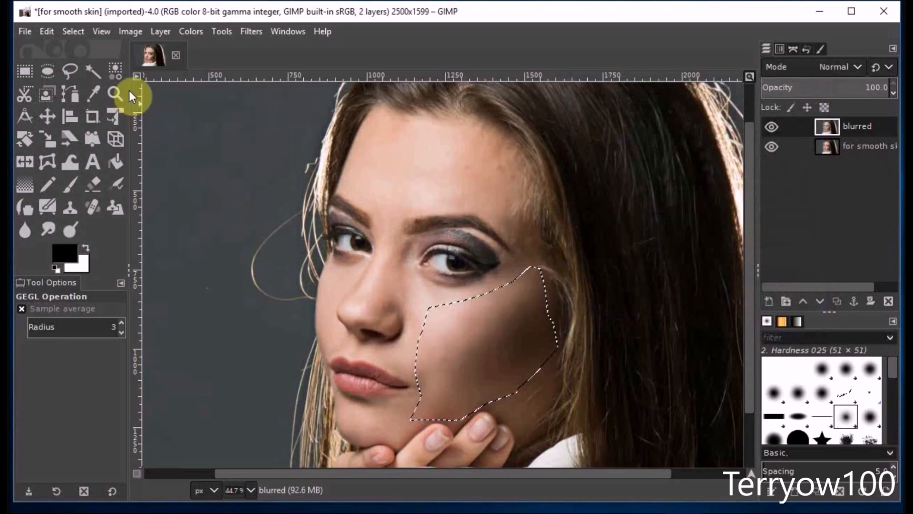
click(78, 32)
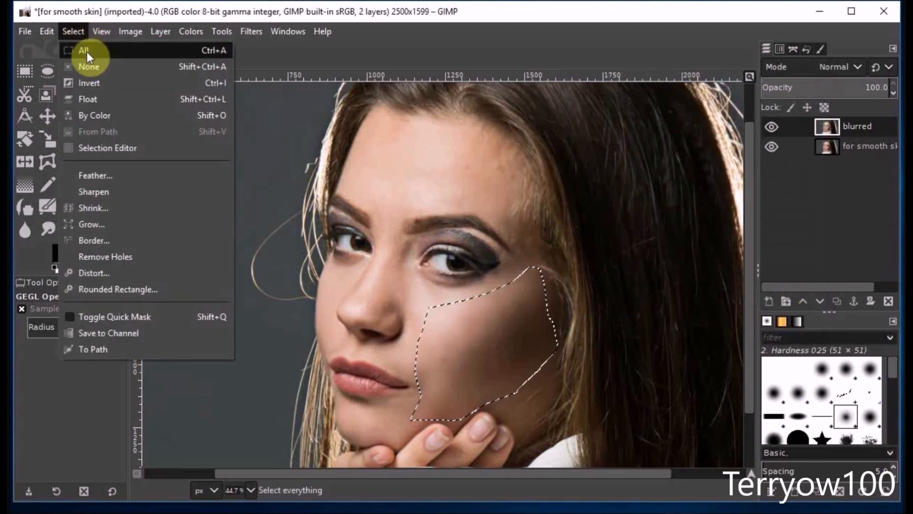
click(81, 66)
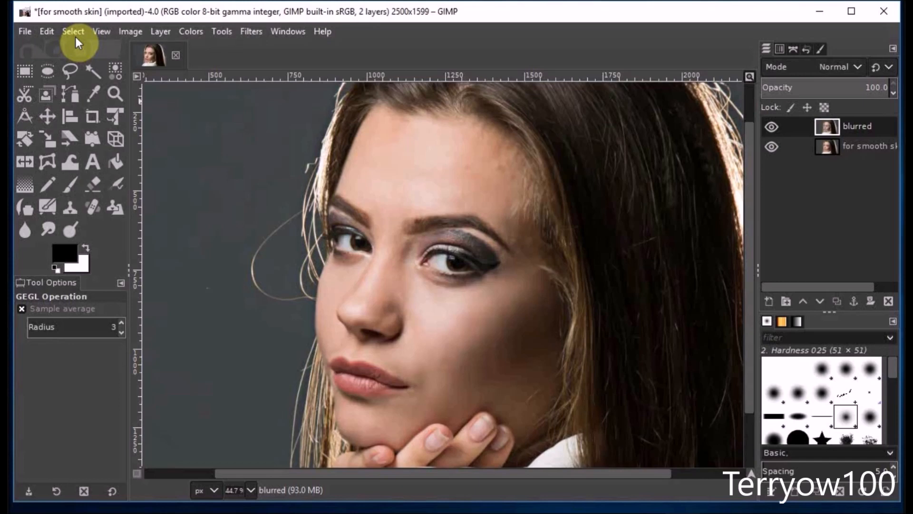
Outline the forehead skin between the hairline and the eyebrows as a closed feathered freehand selection.
click(69, 70)
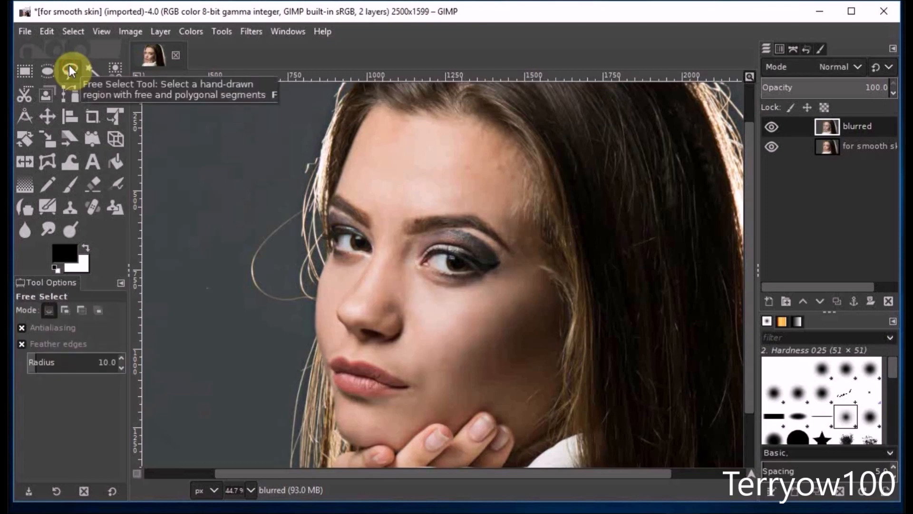
click(411, 125)
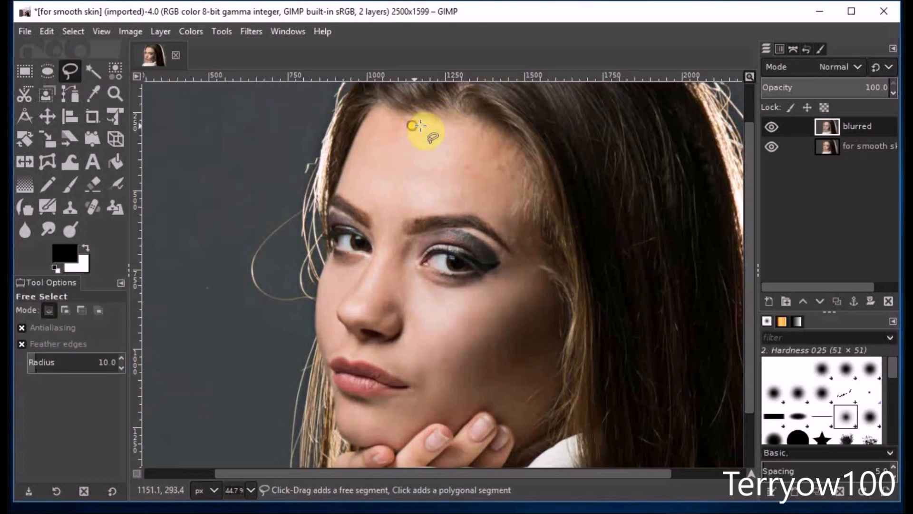
click(471, 127)
click(488, 133)
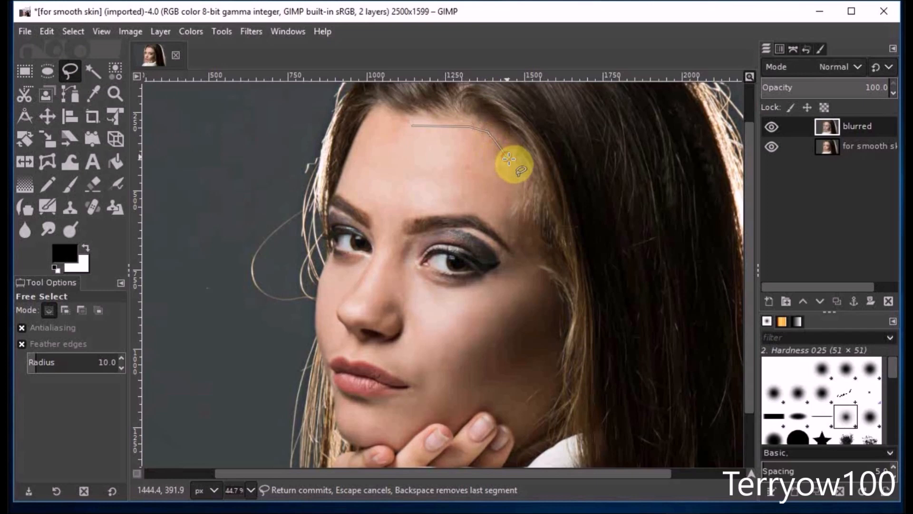
click(507, 156)
click(512, 164)
click(518, 170)
click(520, 180)
click(519, 185)
click(502, 195)
click(485, 201)
click(450, 184)
click(395, 178)
click(383, 172)
click(368, 151)
click(373, 137)
click(389, 119)
click(413, 126)
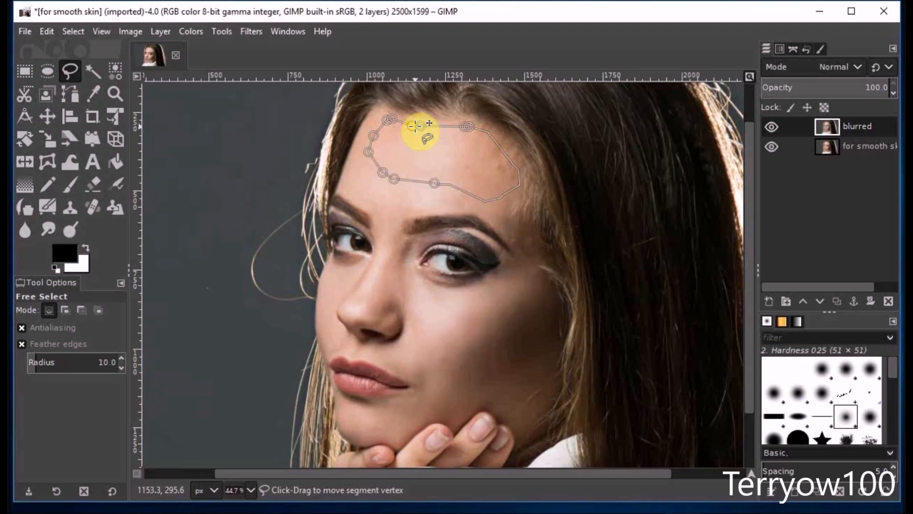
key(Return)
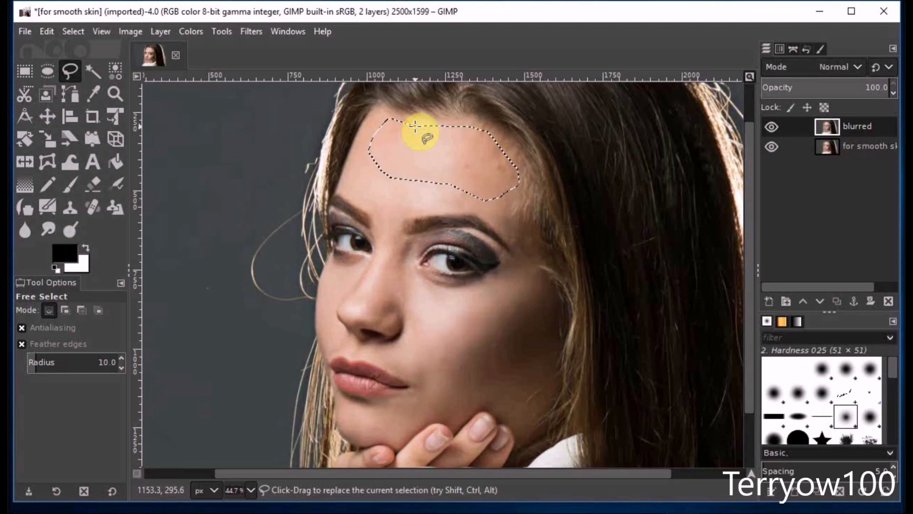
Apply a Gaussian Blur with Size X and Size Y of 8.50 to the selected forehead, and clear the selection.
click(247, 32)
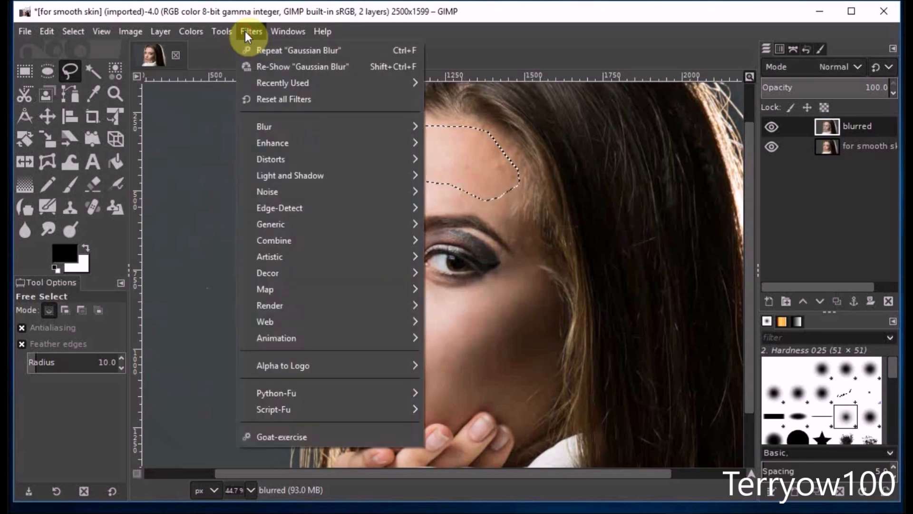
click(258, 68)
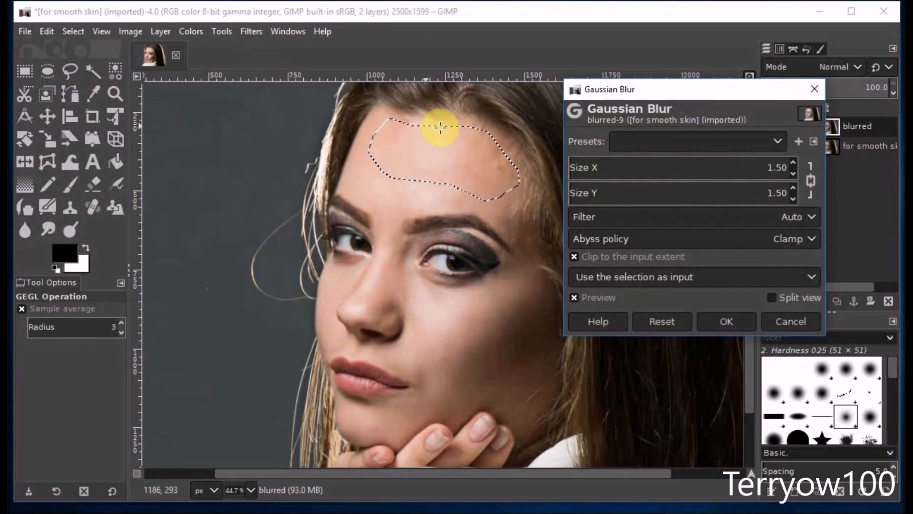
click(795, 161)
scroll(795, 161, up, 6)
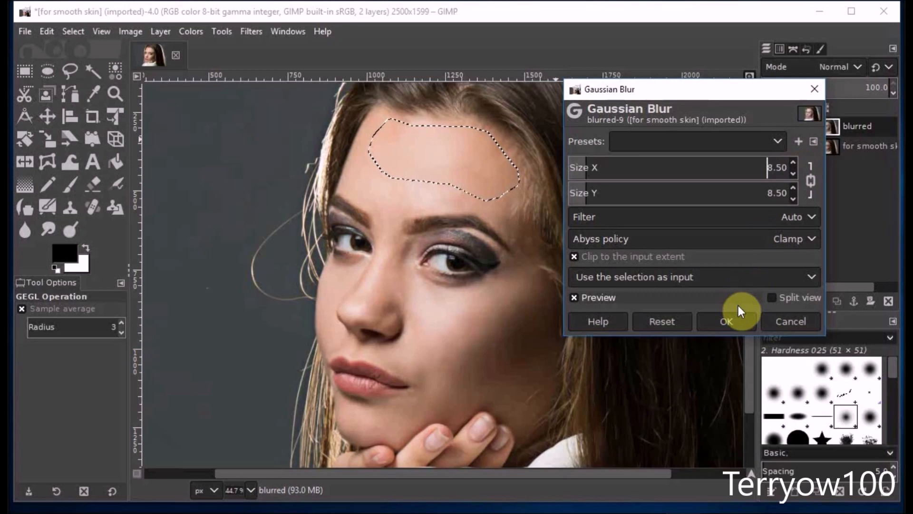
click(735, 319)
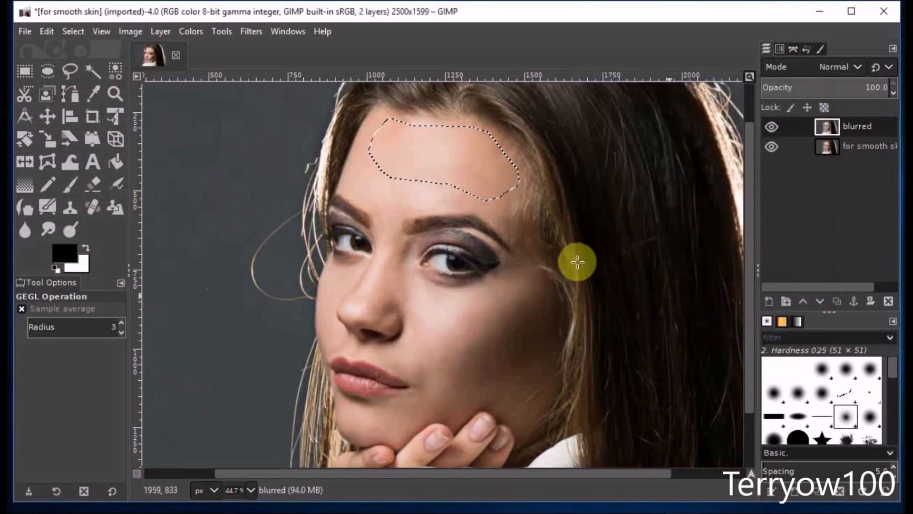
click(74, 31)
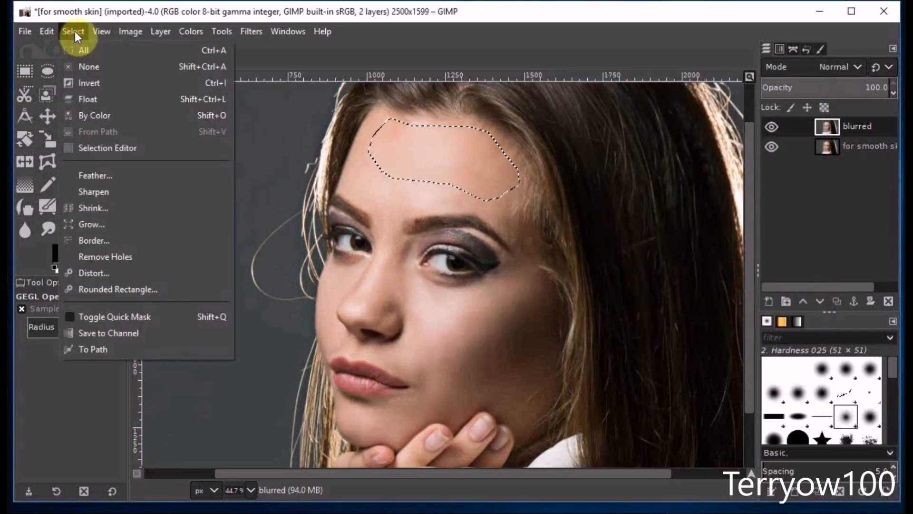
click(73, 67)
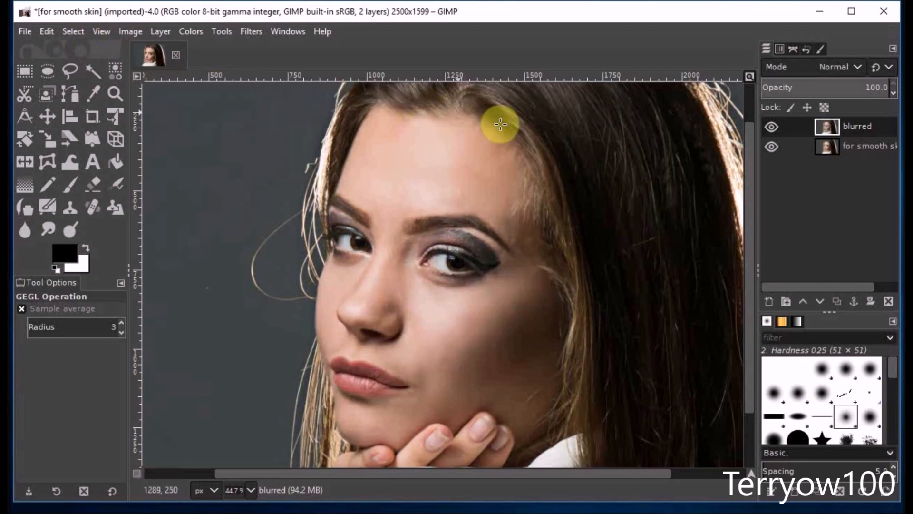
Hide and show the blurred layer again to compare the smoothed skin with the original.
click(770, 127)
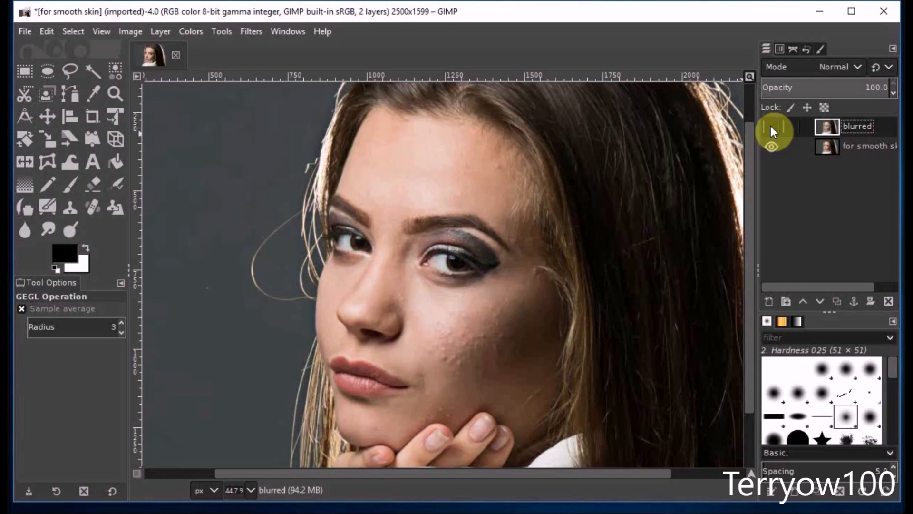
click(770, 128)
Export the portrait to the Desktop as "for smooth skin done.jpg" and close the image, discarding the unsaved changes.
click(24, 31)
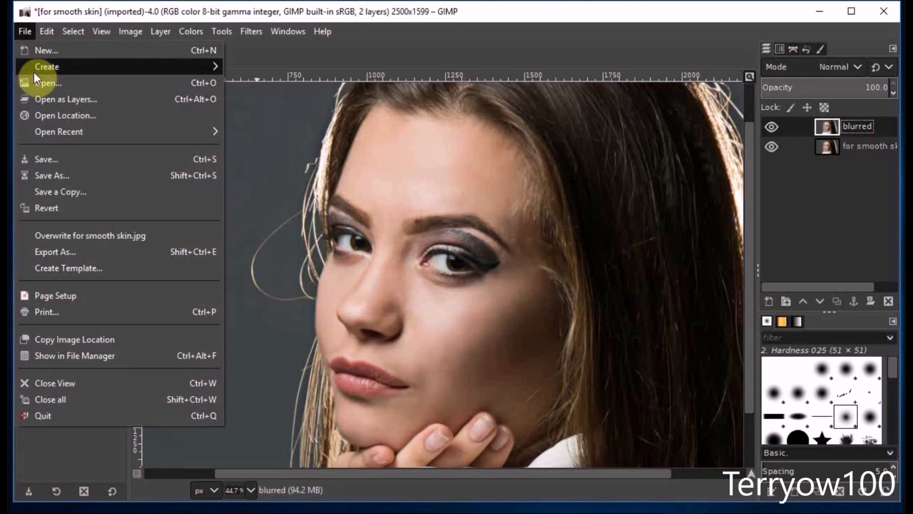
click(44, 250)
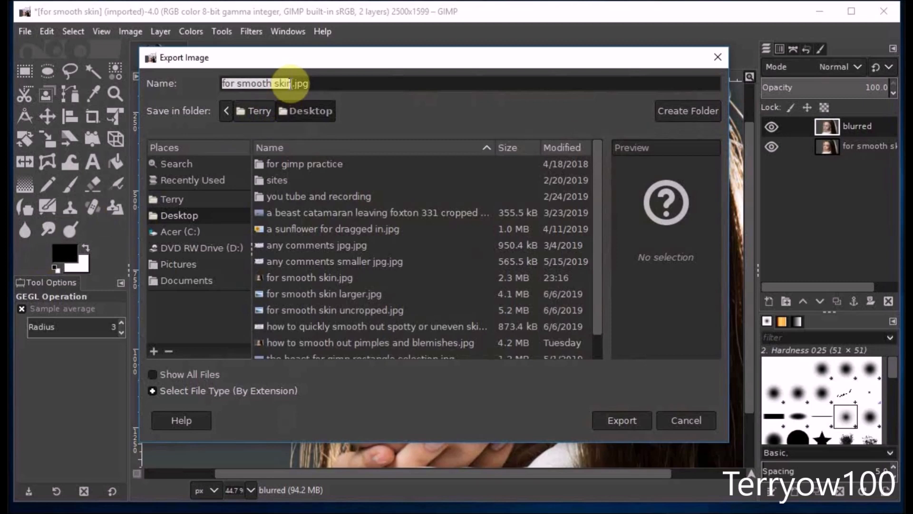
click(291, 83)
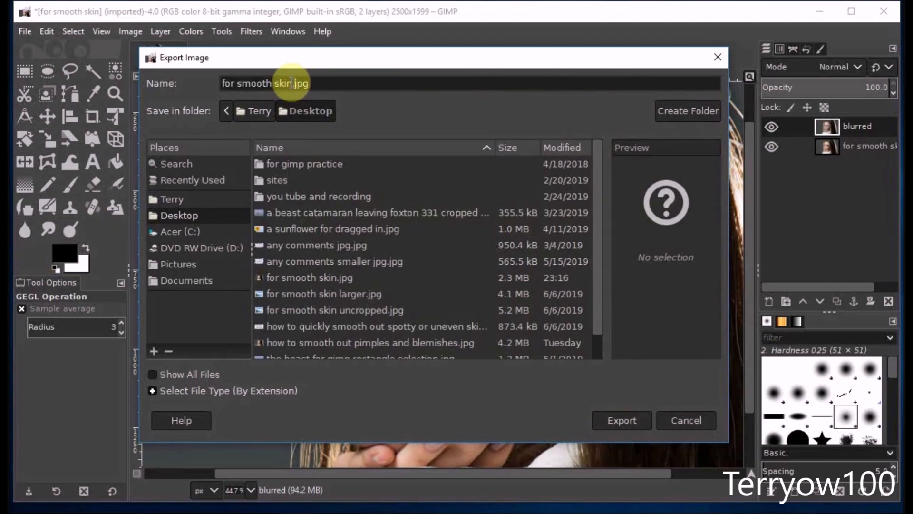
text(done)
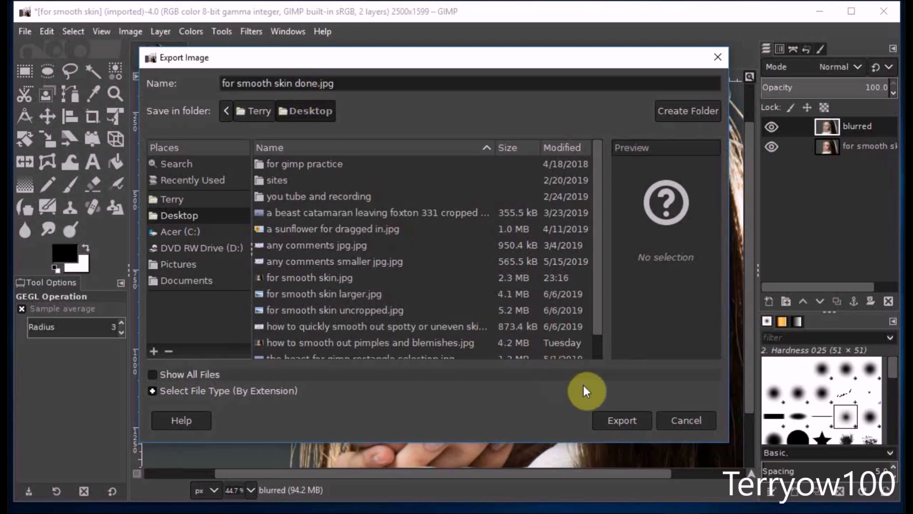
click(627, 418)
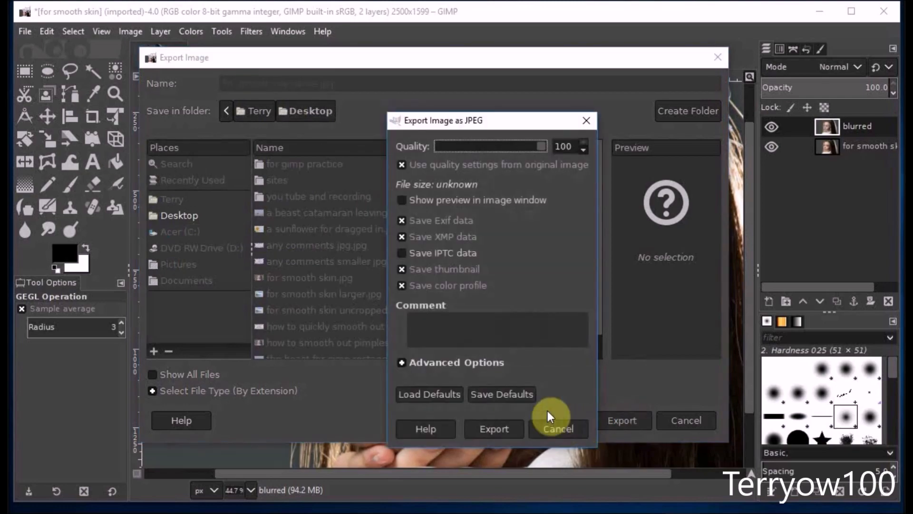
click(512, 427)
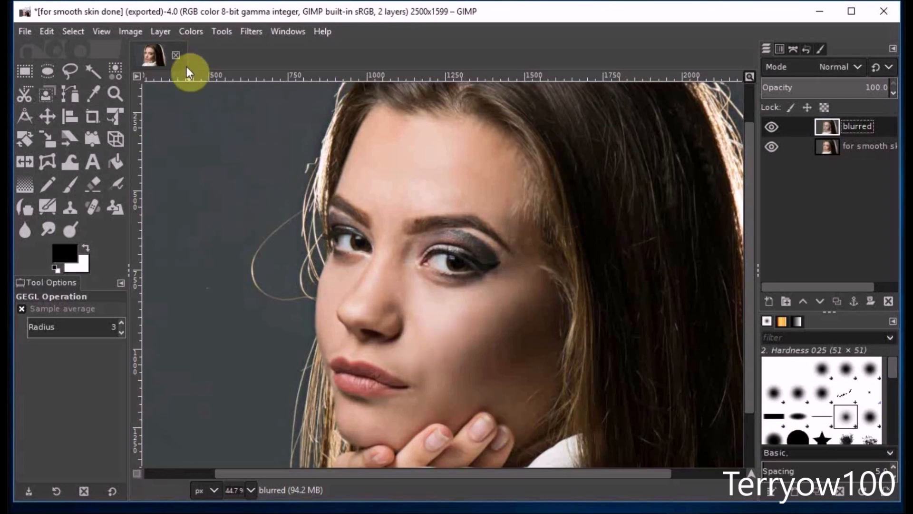
click(176, 56)
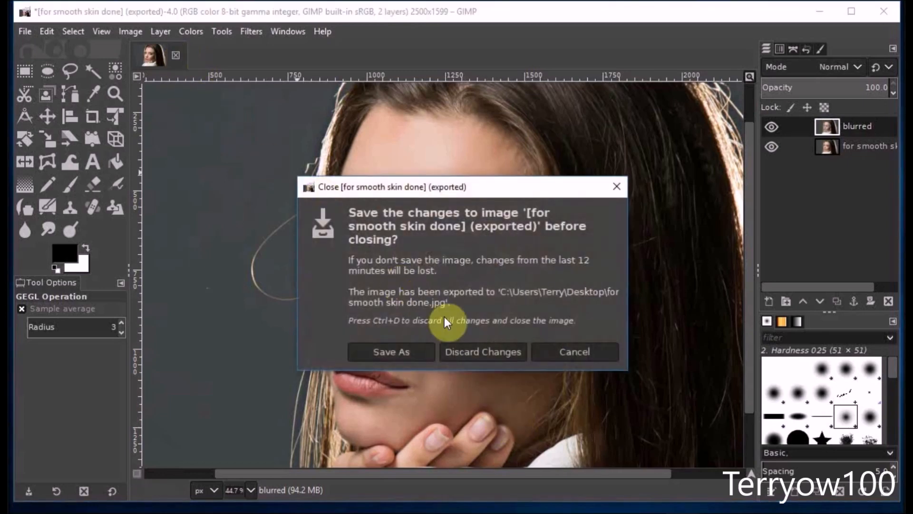
click(466, 352)
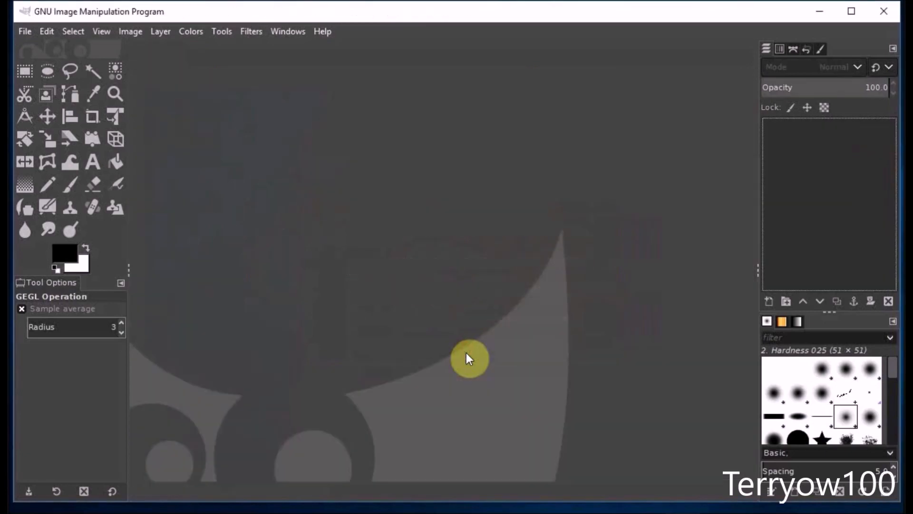